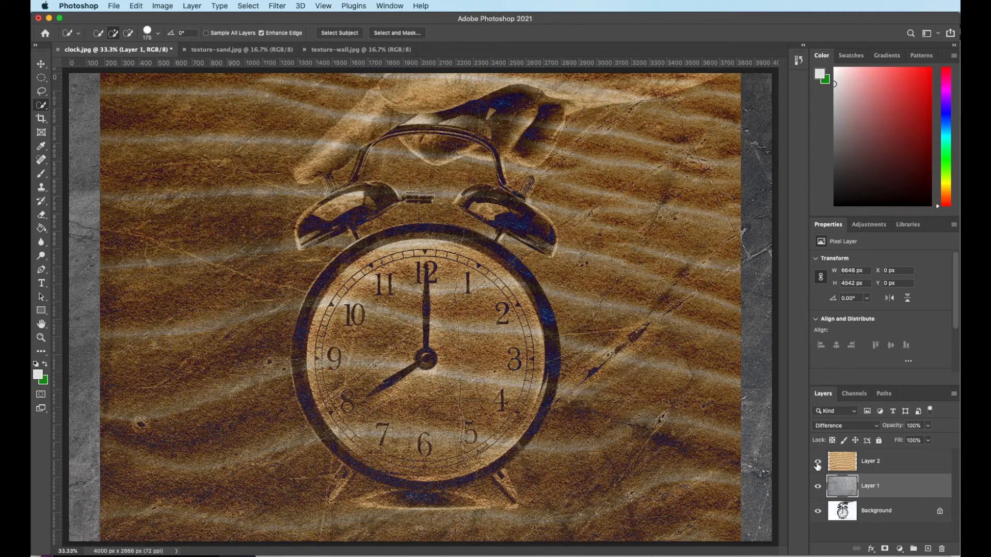
- Select the sand and wall texture layers together and delete both
{"action": "left_click", "coordinate": [897, 463]}
{"action": "left_click", "coordinate": [901, 490], "text": "shift"}
{"action": "left_click_drag", "start_coordinate": [907, 490], "coordinate": [942, 550]}
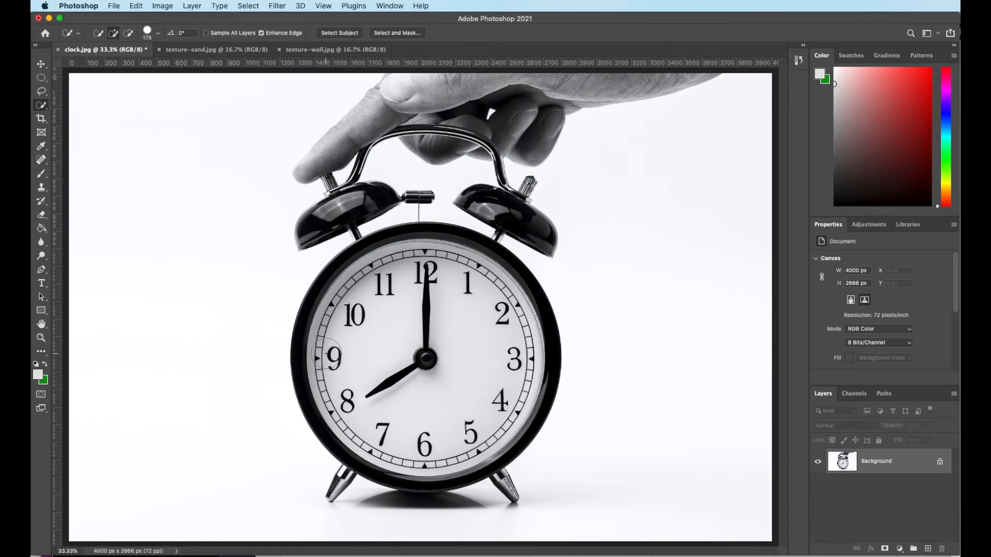
- Paste the texture-wall.jpg image into clock.jpg as a new Layer 1
{"action": "left_click", "coordinate": [206, 51]}
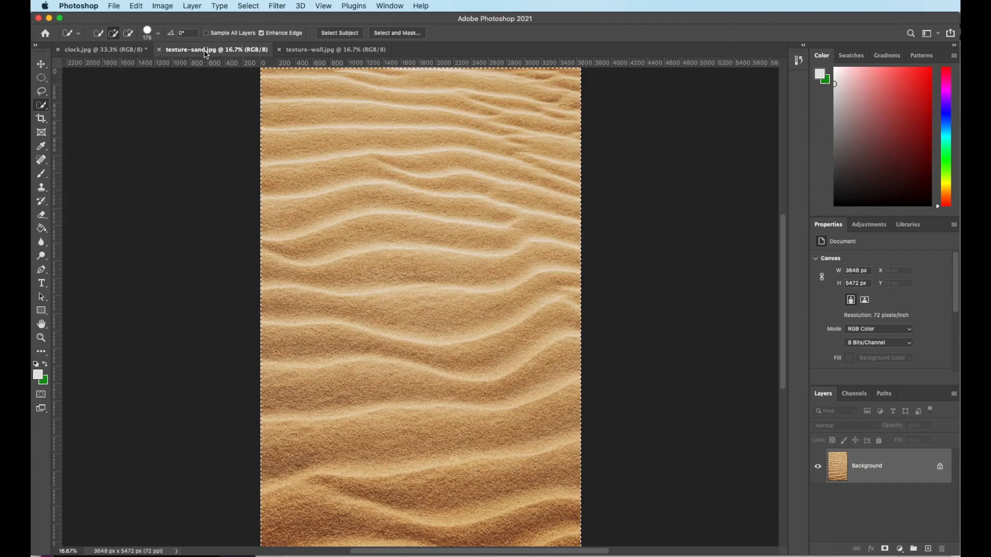
{"action": "left_click", "coordinate": [309, 51]}
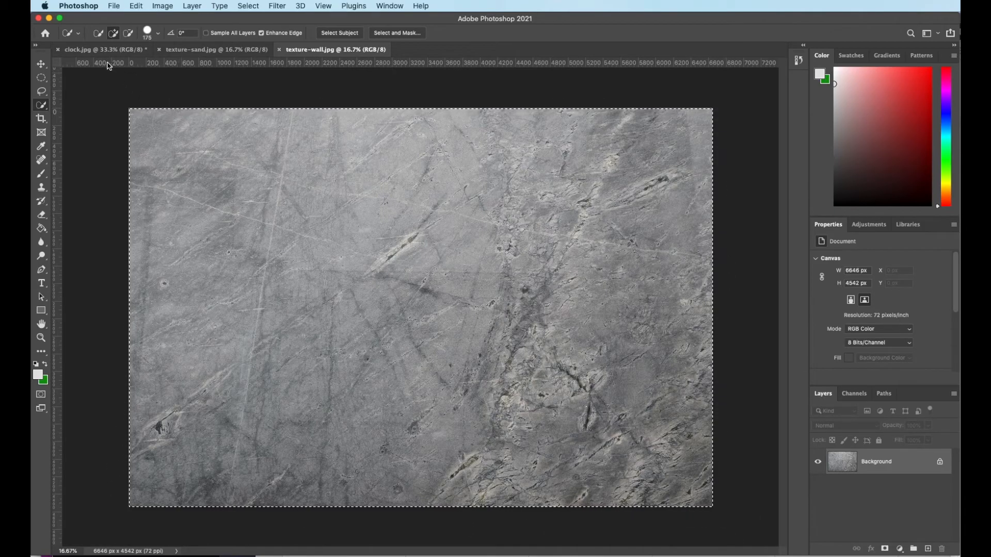
{"action": "left_click", "coordinate": [90, 50]}
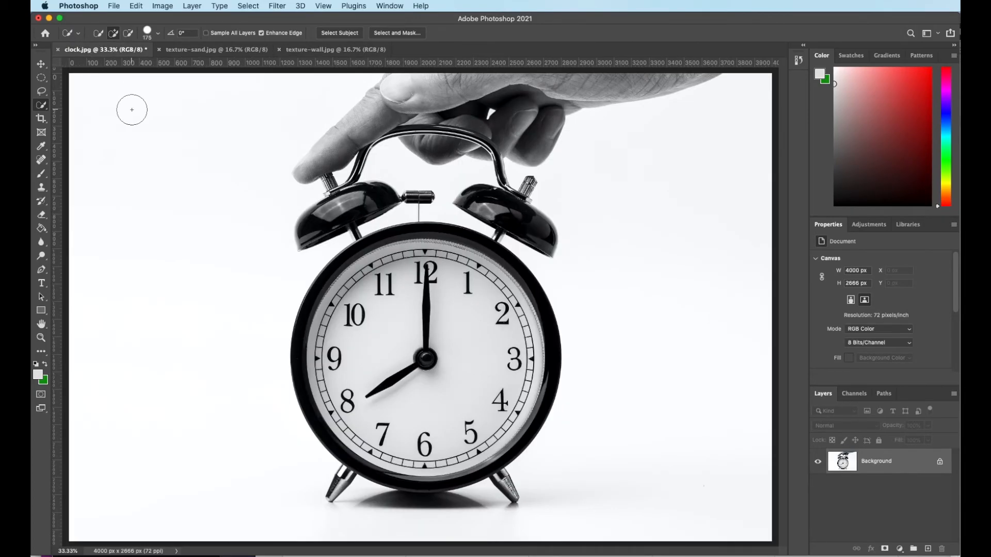
{"action": "key", "text": "super+v"}
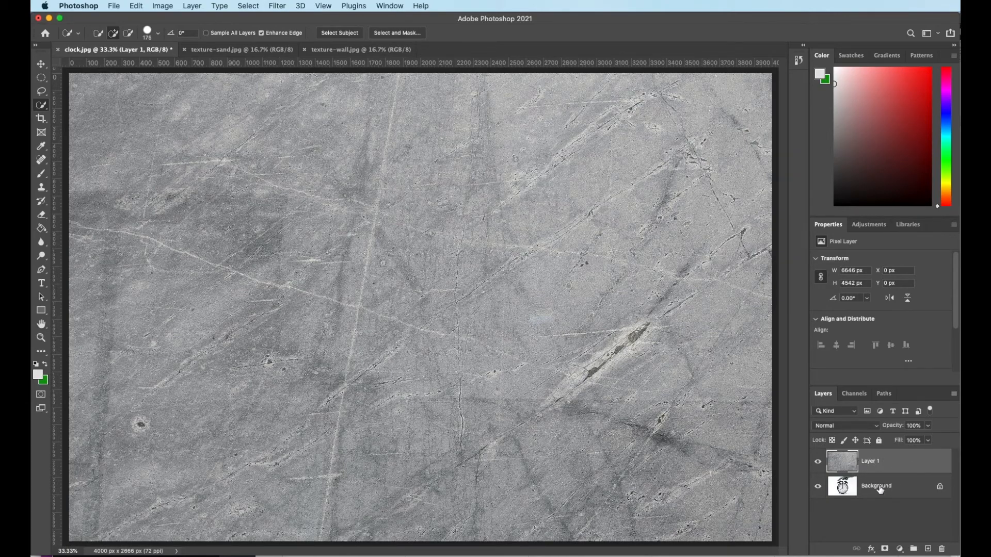
- Rename Layer 1 to 'wall' and convert the Background into a regular layer named 'clock'
{"action": "double_click", "coordinate": [872, 462]}
{"action": "type", "text": "wall"}
{"action": "double_click", "coordinate": [880, 486]}
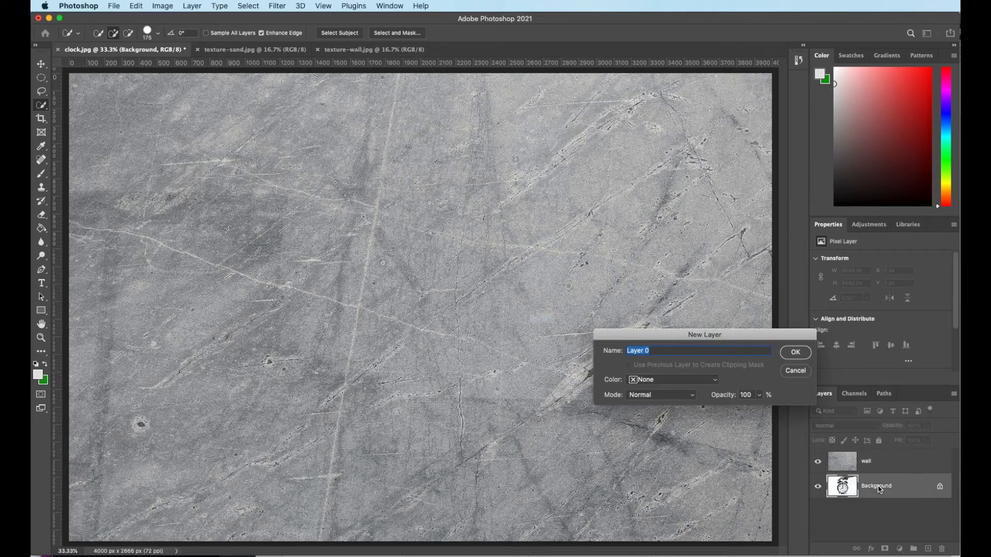
{"action": "left_click", "coordinate": [798, 353]}
{"action": "double_click", "coordinate": [871, 487]}
{"action": "type", "text": "clock"}
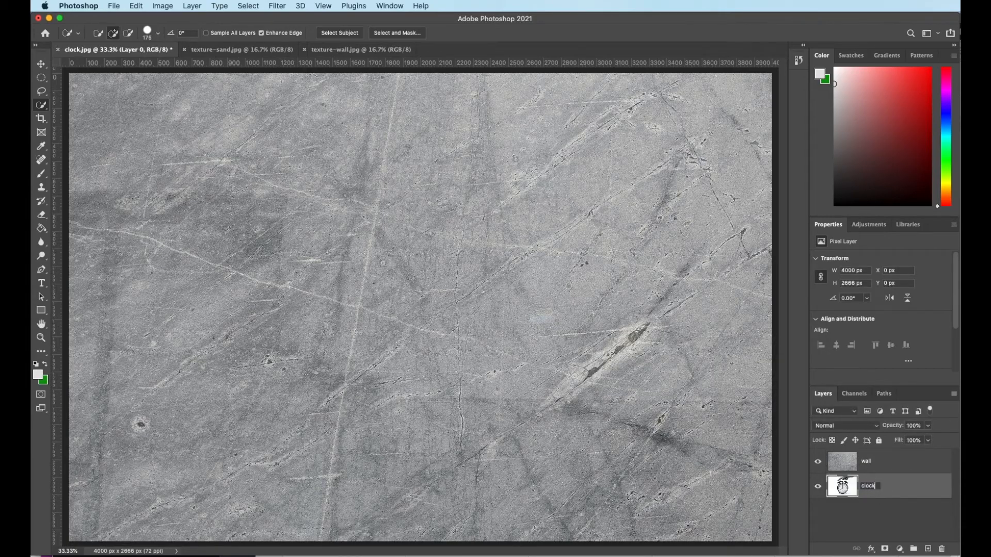
{"action": "key", "text": "Return"}
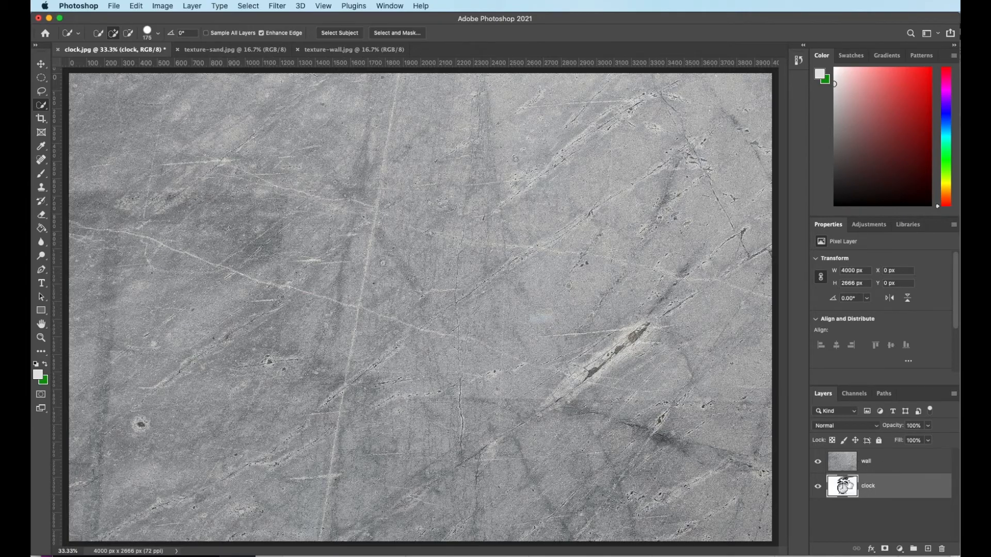
{"action": "left_click", "coordinate": [818, 462]}
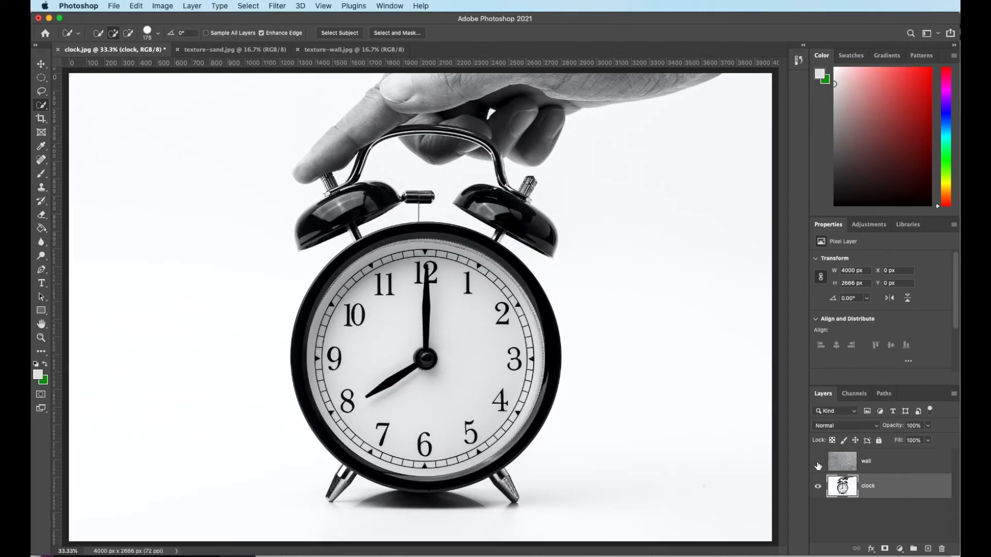
{"action": "left_click", "coordinate": [817, 463]}
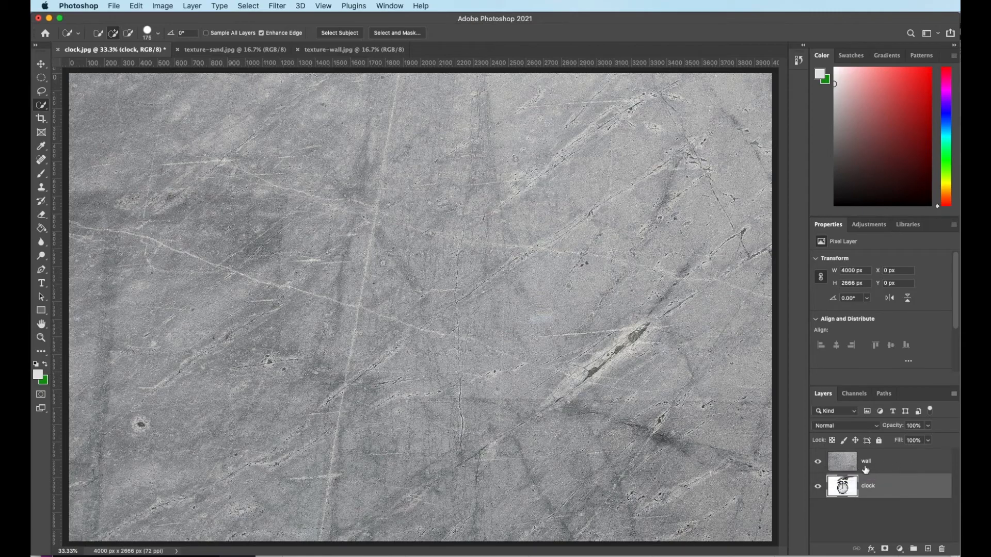
{"action": "left_click", "coordinate": [904, 465]}
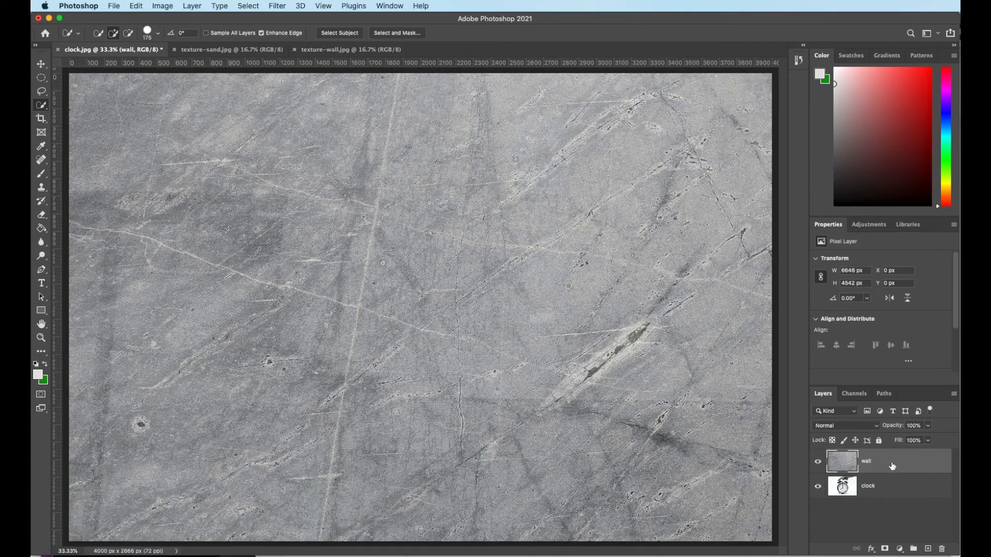
{"action": "left_click", "coordinate": [928, 426]}
{"action": "left_click_drag", "start_coordinate": [927, 439], "coordinate": [906, 440]}
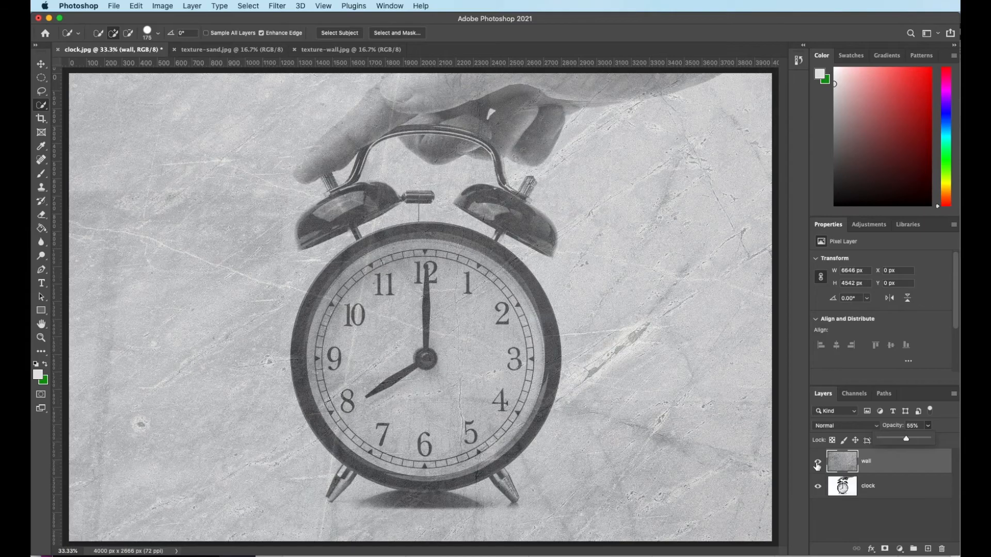
{"action": "left_click_drag", "start_coordinate": [906, 440], "coordinate": [940, 442]}
{"action": "left_click", "coordinate": [909, 467]}
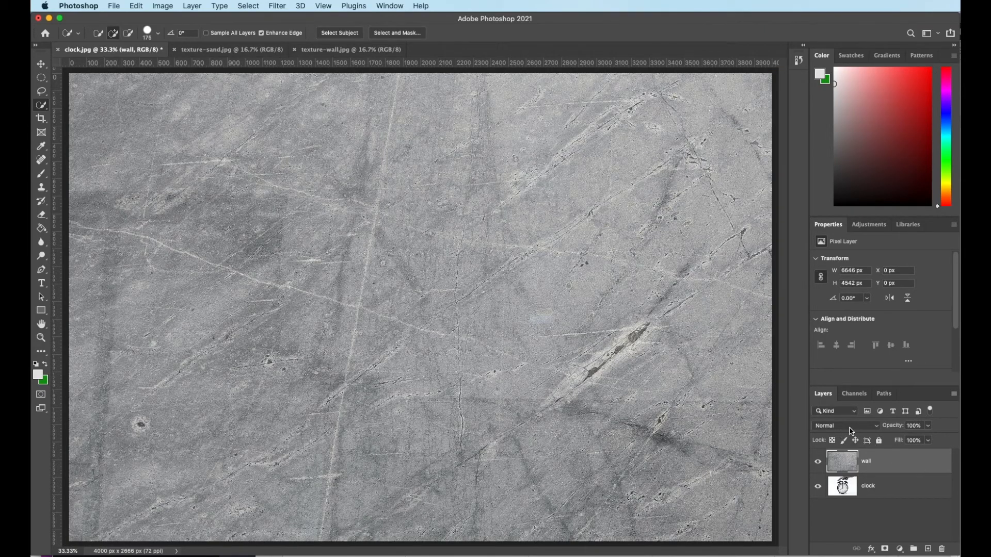
- Set the wall layer's blend mode to Dissolve, with opacity at 100%
{"action": "left_click", "coordinate": [848, 427]}
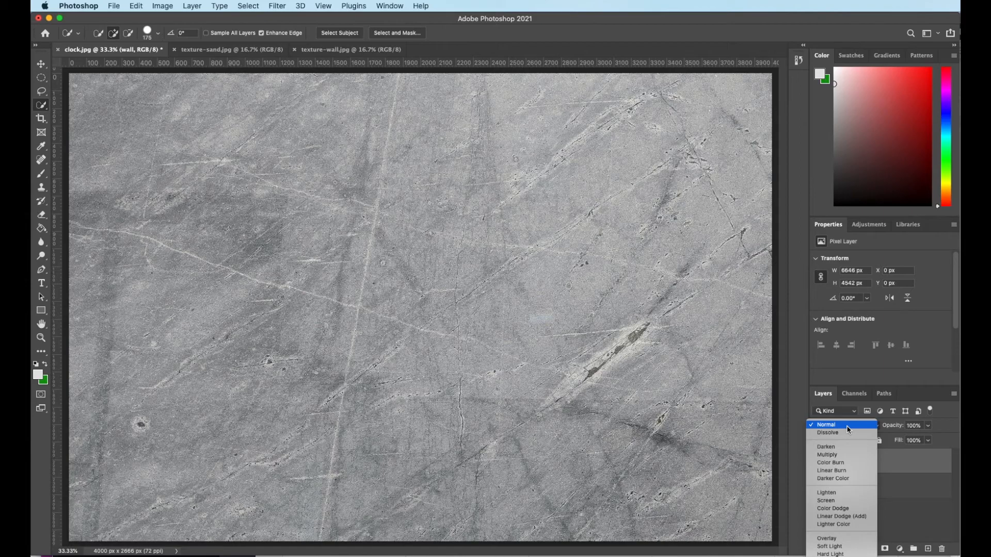
{"action": "left_click", "coordinate": [849, 432]}
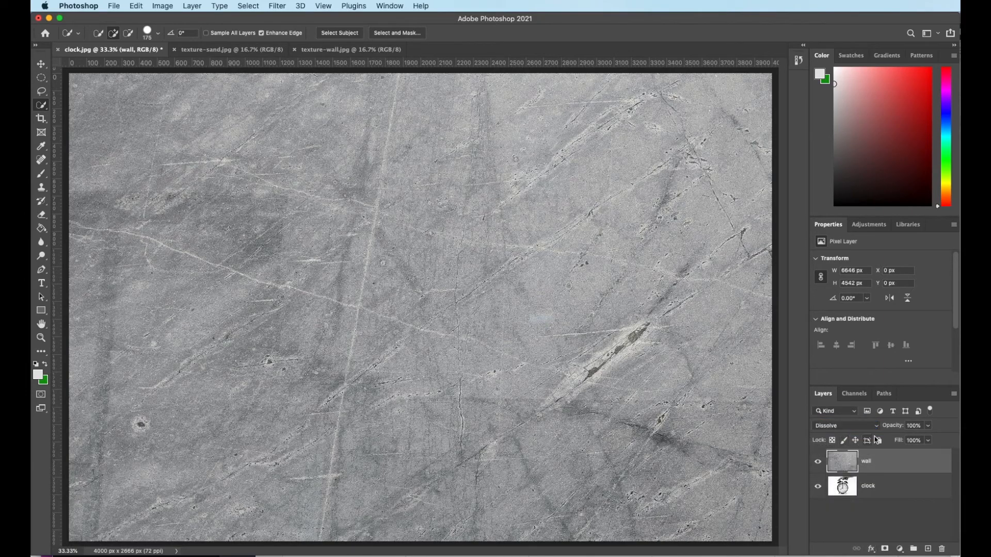
{"action": "left_click", "coordinate": [931, 429]}
{"action": "left_click_drag", "start_coordinate": [931, 440], "coordinate": [917, 441]}
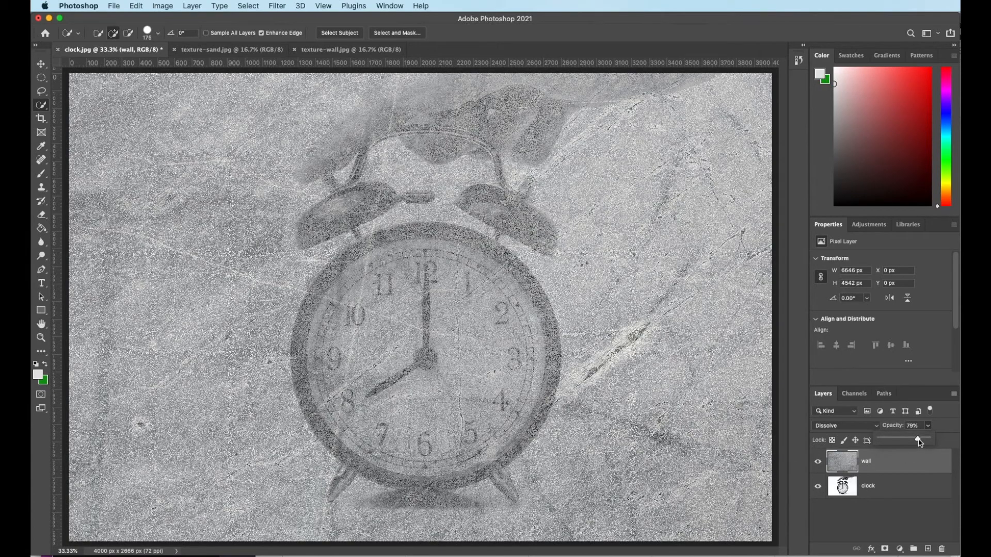
{"action": "left_click_drag", "start_coordinate": [920, 442], "coordinate": [937, 440]}
{"action": "left_click", "coordinate": [873, 426]}
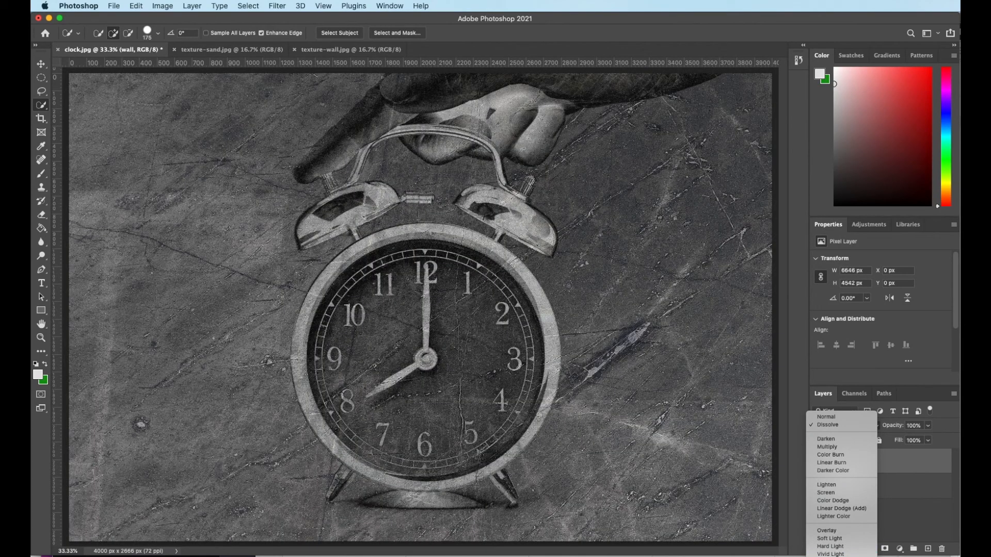
- Switch the wall layer to Difference blending, then hide it to reveal the plain clock
{"action": "left_click", "coordinate": [868, 556]}
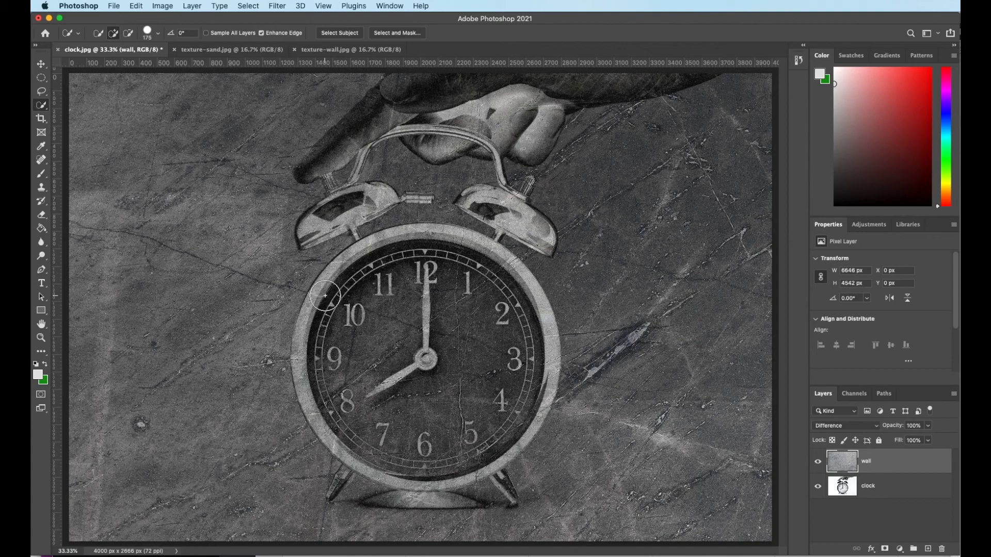
{"action": "left_click", "coordinate": [818, 462]}
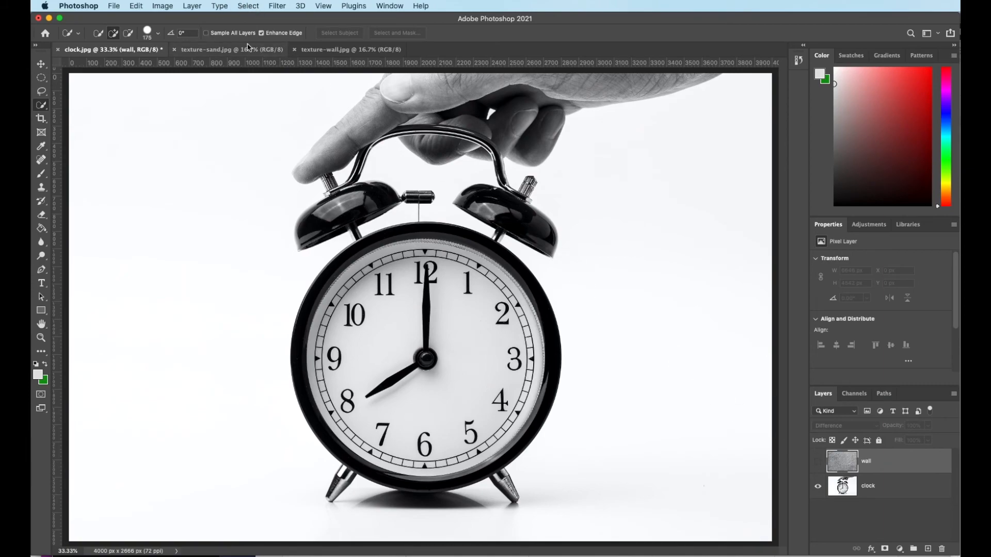
- Paste the texture-sand.jpg image into clock.jpg and name the new layer 'sand'
{"action": "left_click", "coordinate": [222, 50]}
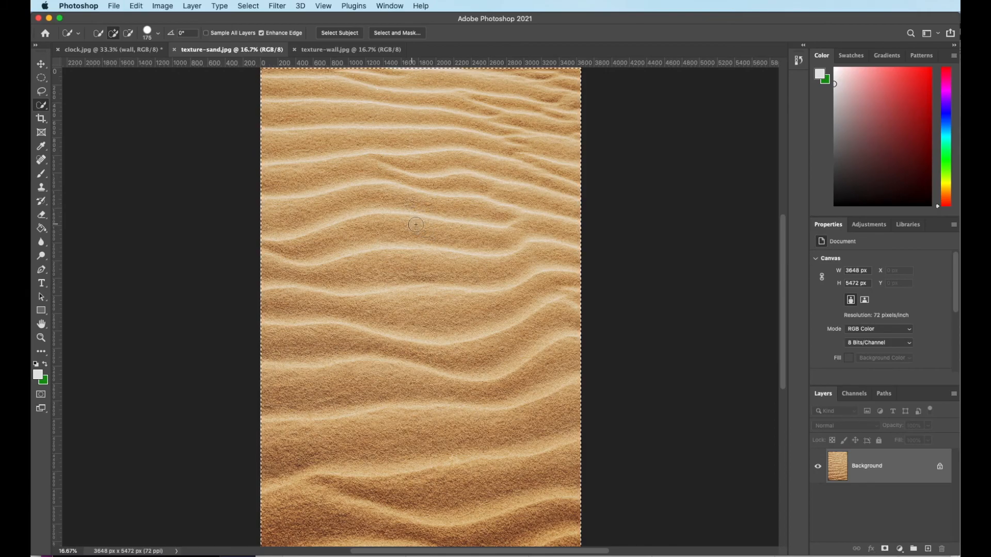
{"action": "left_click", "coordinate": [106, 49]}
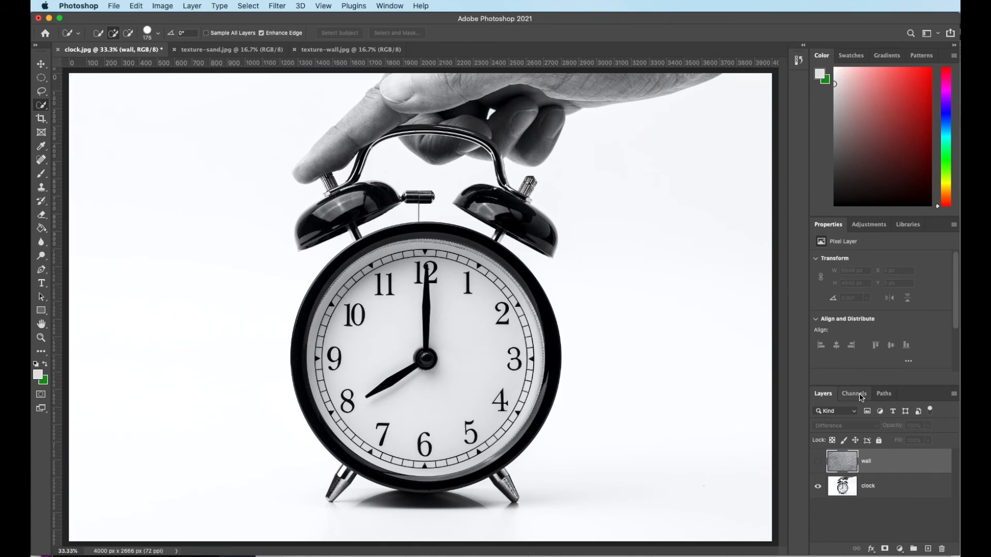
{"action": "key", "text": "super+v"}
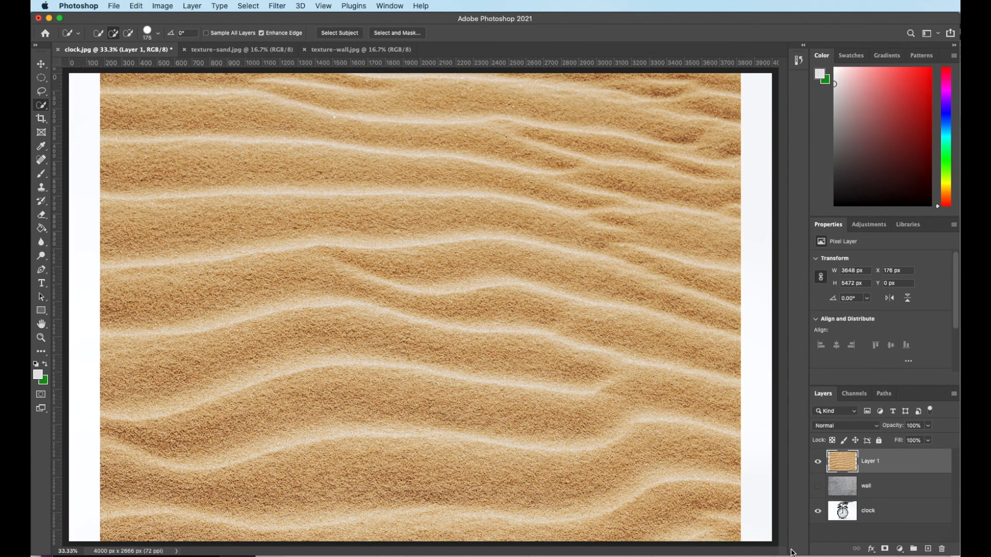
{"action": "double_click", "coordinate": [872, 465]}
{"action": "type", "text": "sand"}
{"action": "left_click", "coordinate": [907, 465]}
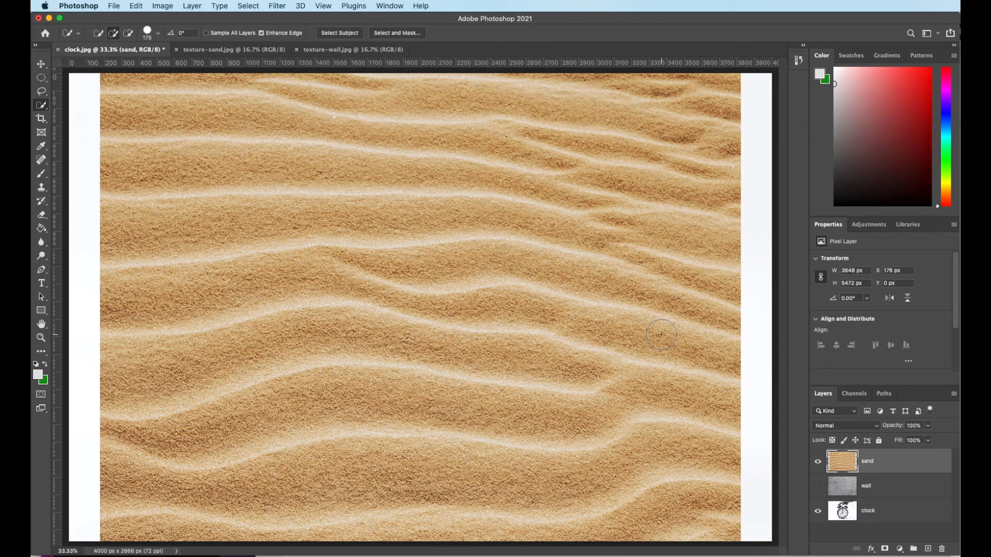
- Scale the sand layer to about 110% (4010 × 6015 px) so it fills the canvas
{"action": "key", "text": "super+t"}
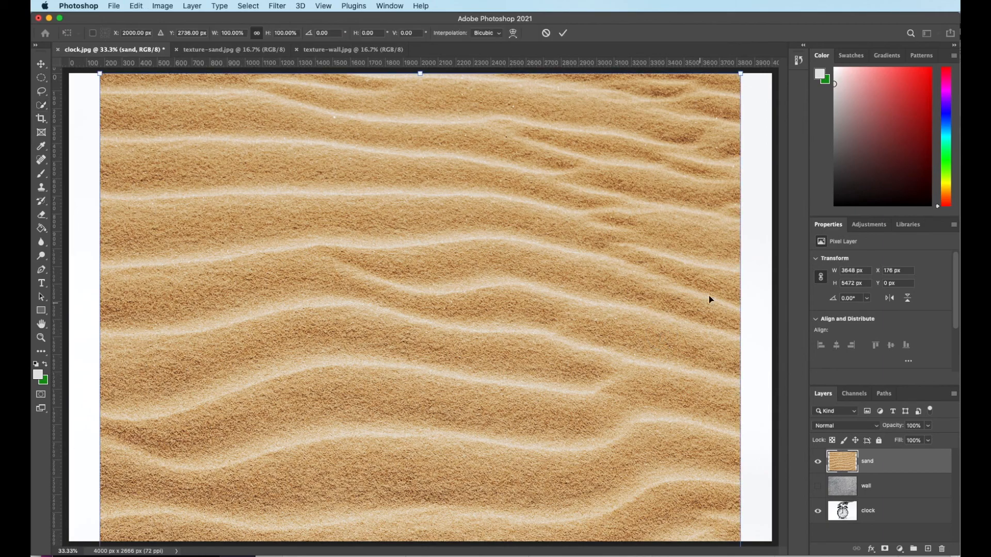
{"action": "left_click_drag", "start_coordinate": [741, 72], "coordinate": [790, 38]}
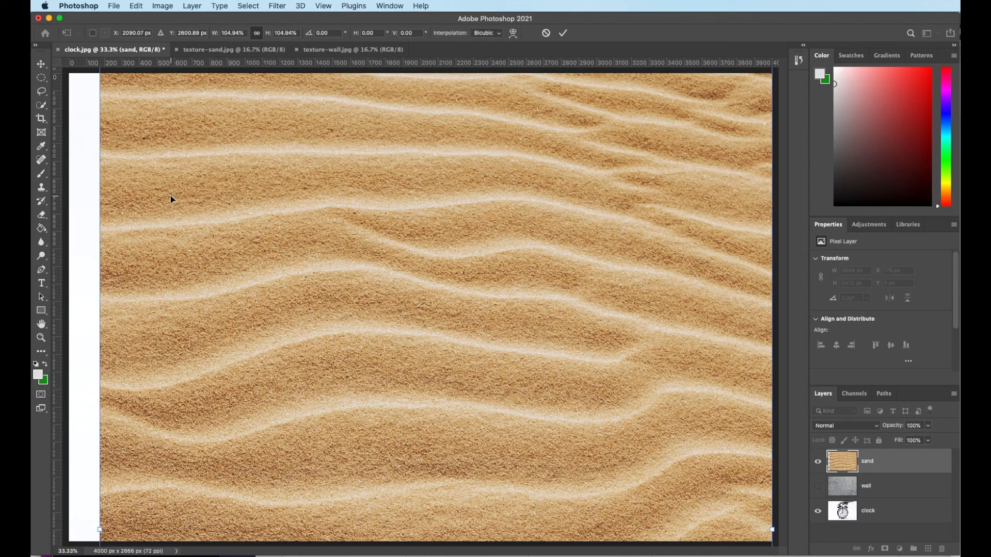
{"action": "key", "text": "super+minus"}
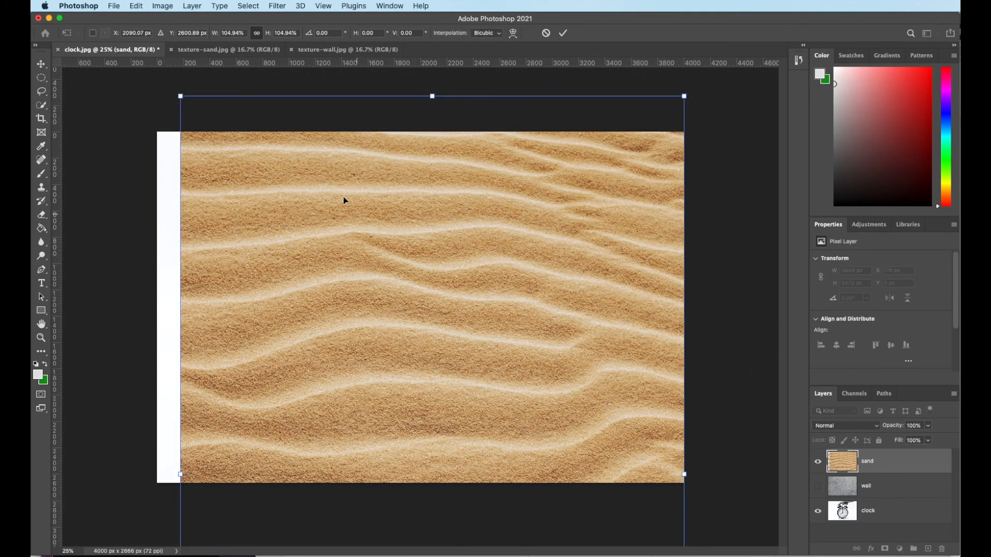
{"action": "left_click_drag", "start_coordinate": [180, 96], "coordinate": [138, 72]}
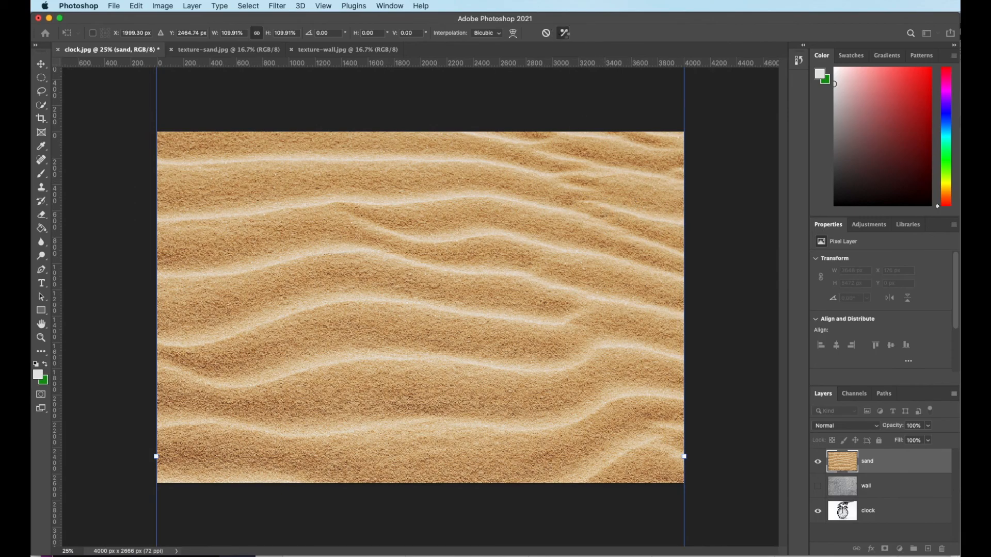
{"action": "left_click", "coordinate": [564, 35]}
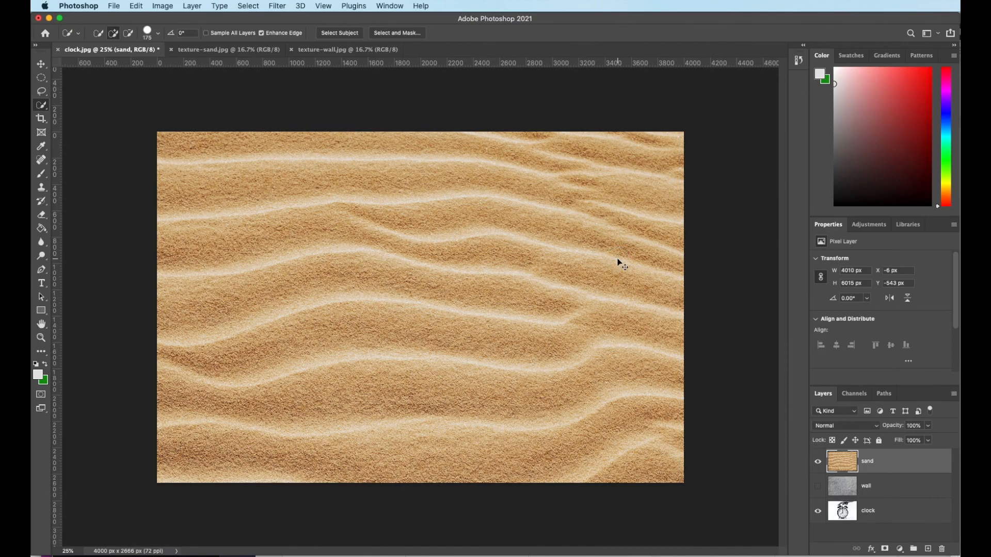
{"action": "key", "text": "super+plus"}
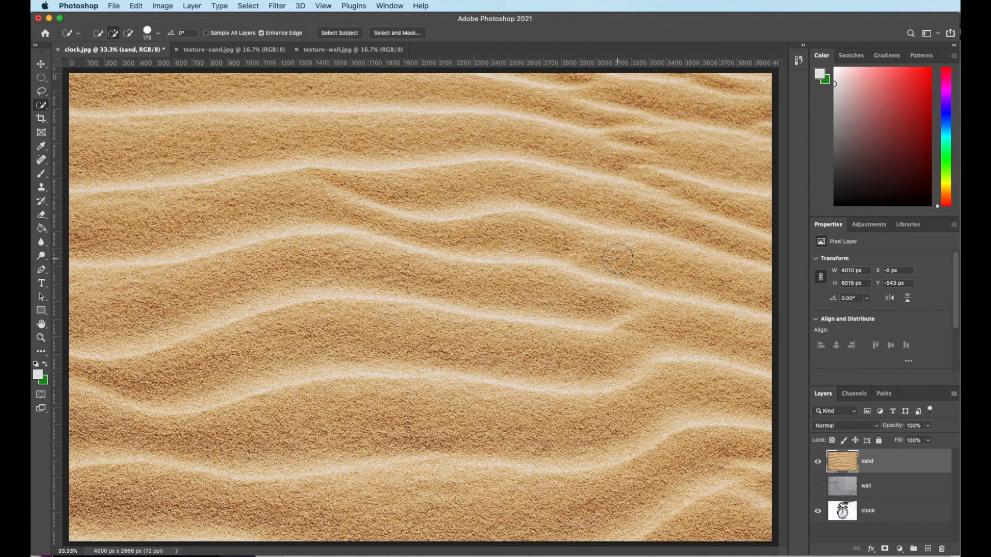
- Toggle the sand layer's visibility off and on, then float the Layers panel over the canvas
{"action": "left_click", "coordinate": [818, 463]}
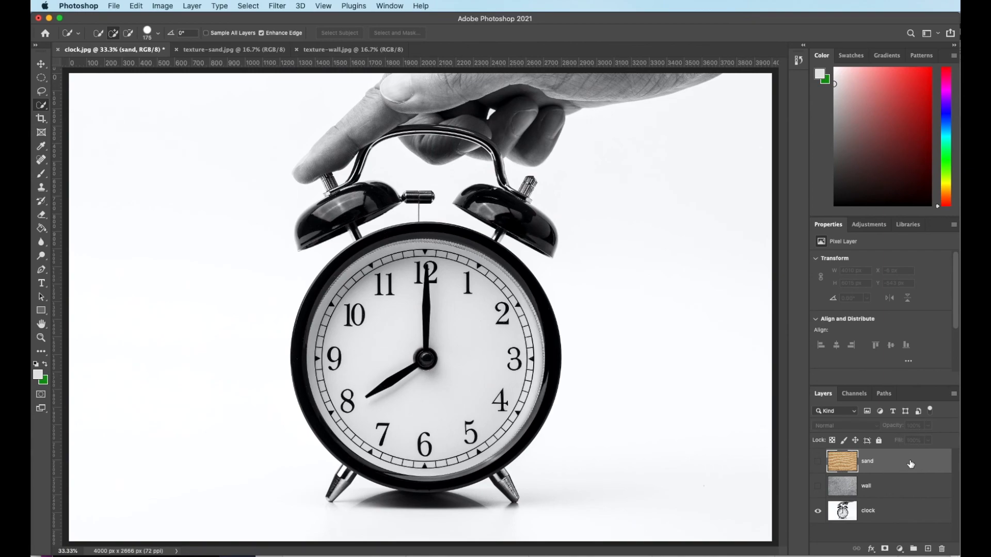
{"action": "left_click", "coordinate": [818, 463]}
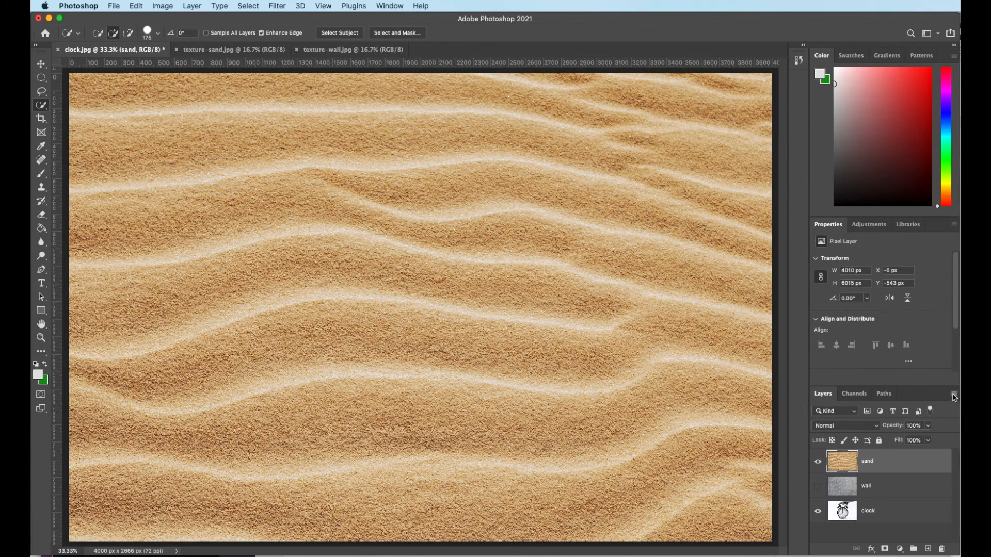
{"action": "left_click_drag", "start_coordinate": [940, 395], "coordinate": [776, 106]}
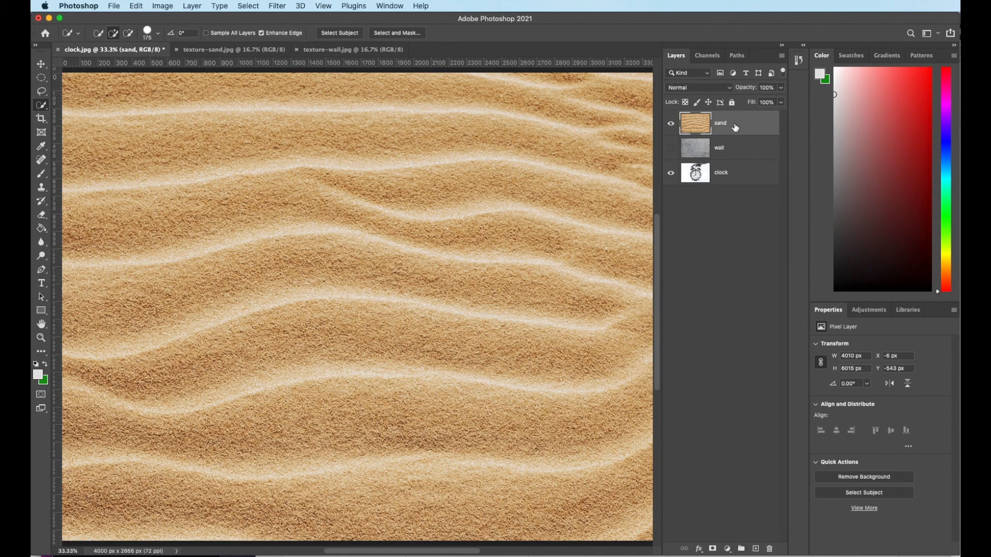
- Set the sand layer to Difference blending and make the wall layer visible again
{"action": "left_click", "coordinate": [730, 90]}
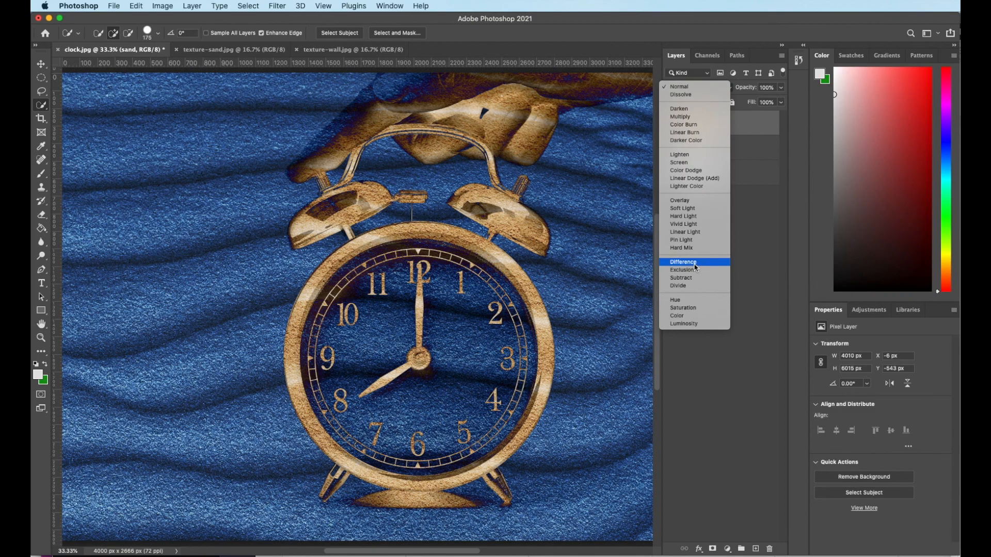
{"action": "left_click", "coordinate": [694, 262]}
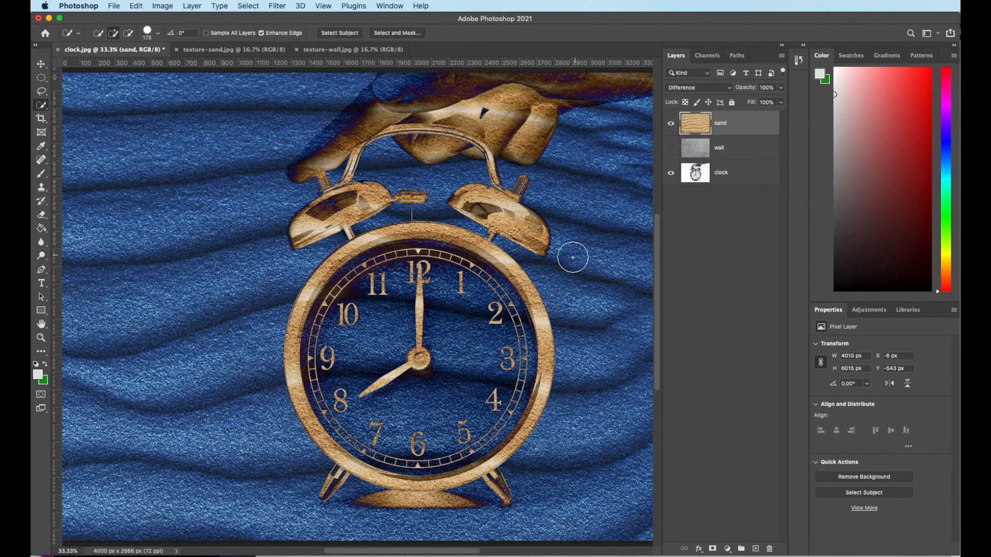
{"action": "left_click", "coordinate": [671, 149]}
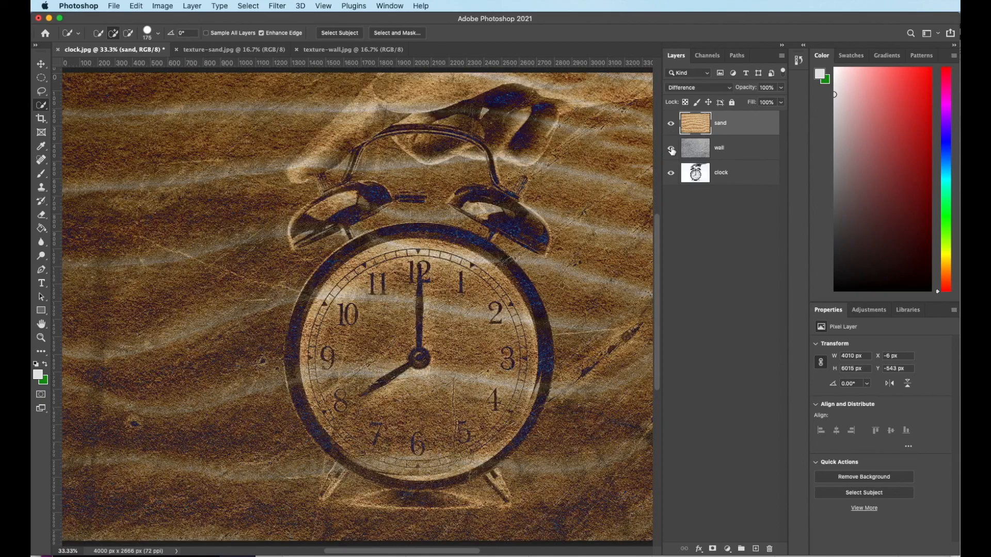